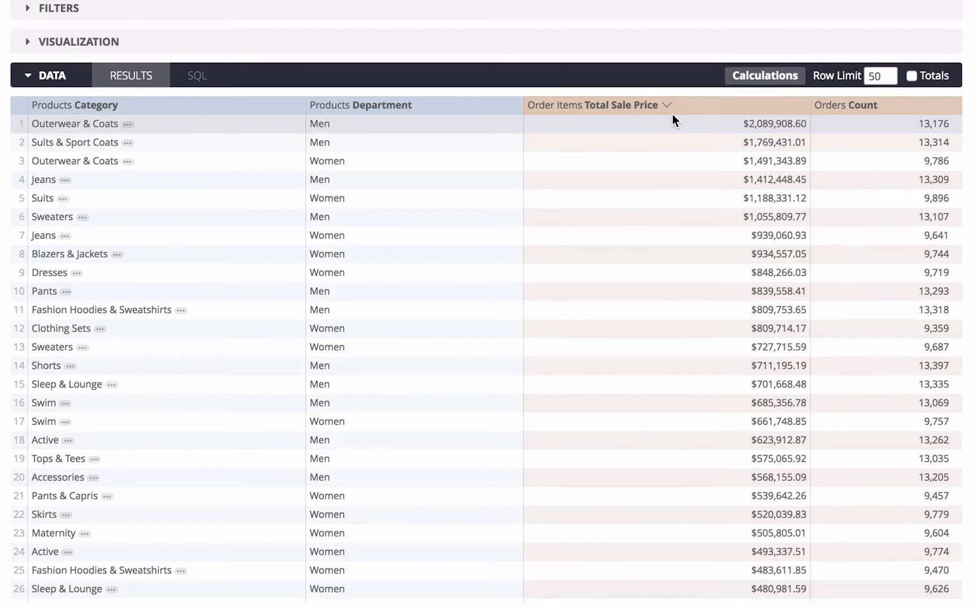
- Replace the sale-price ordering with an alphabetical A-to-Z sort on Products Category
click(658, 111)
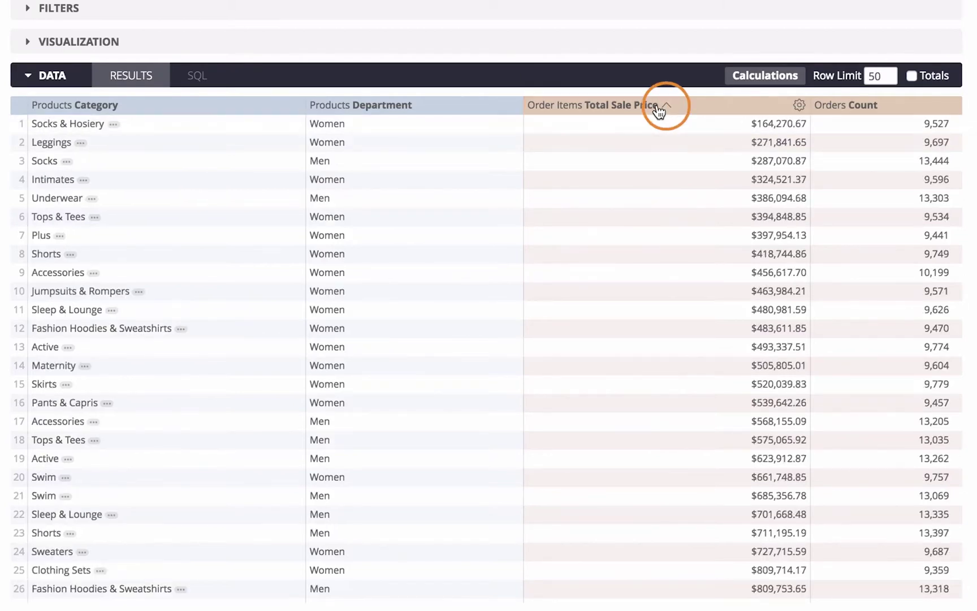
mouse_move(412, 106)
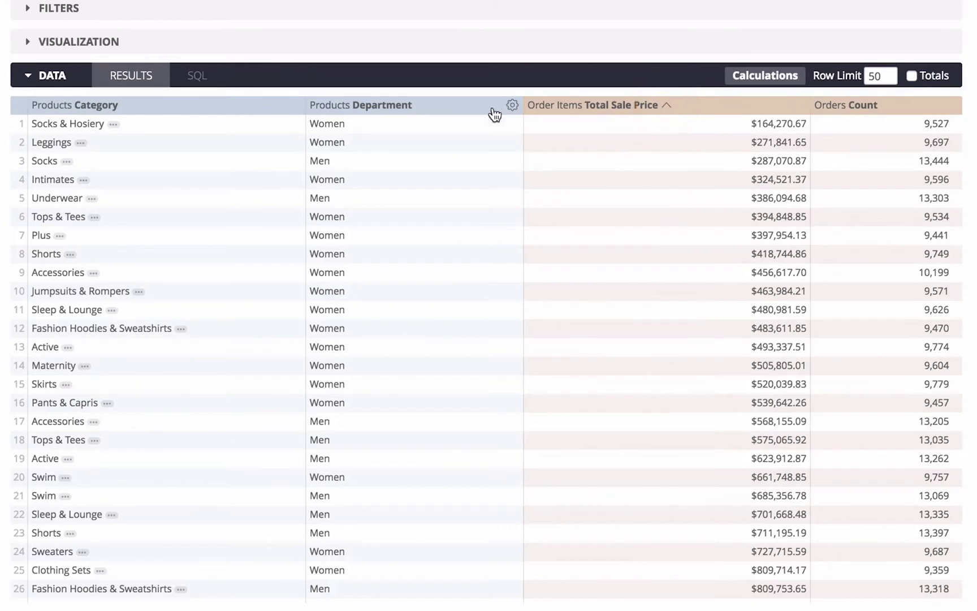
click(137, 113)
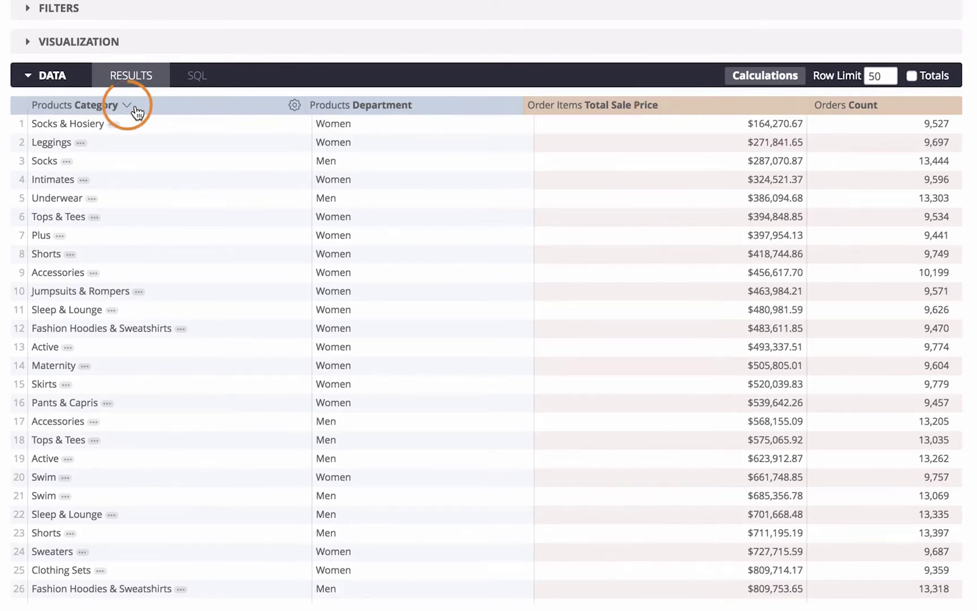
click(137, 112)
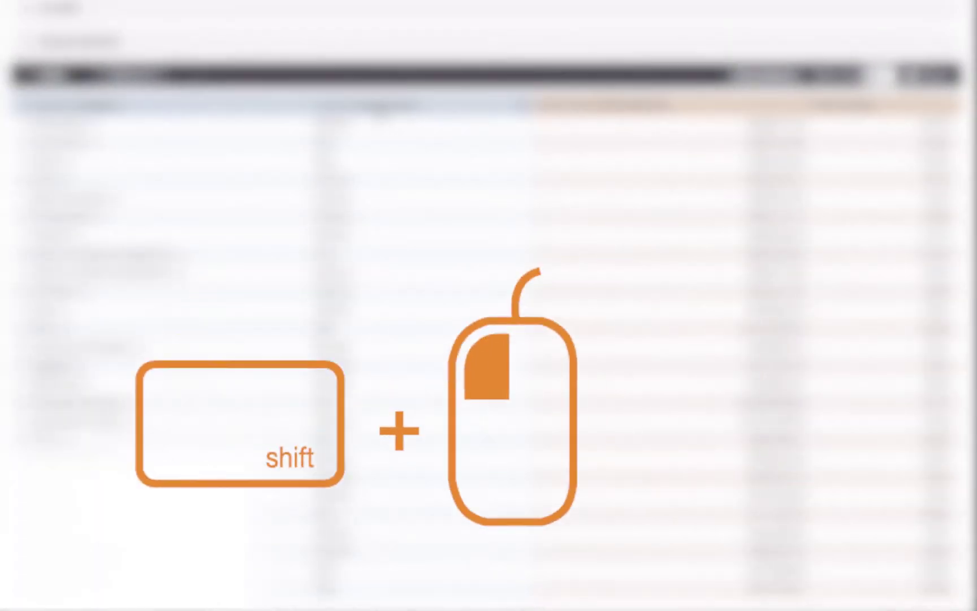
- Add Products Department as a secondary sort within category and expand the results chart
shift+click(380, 111)
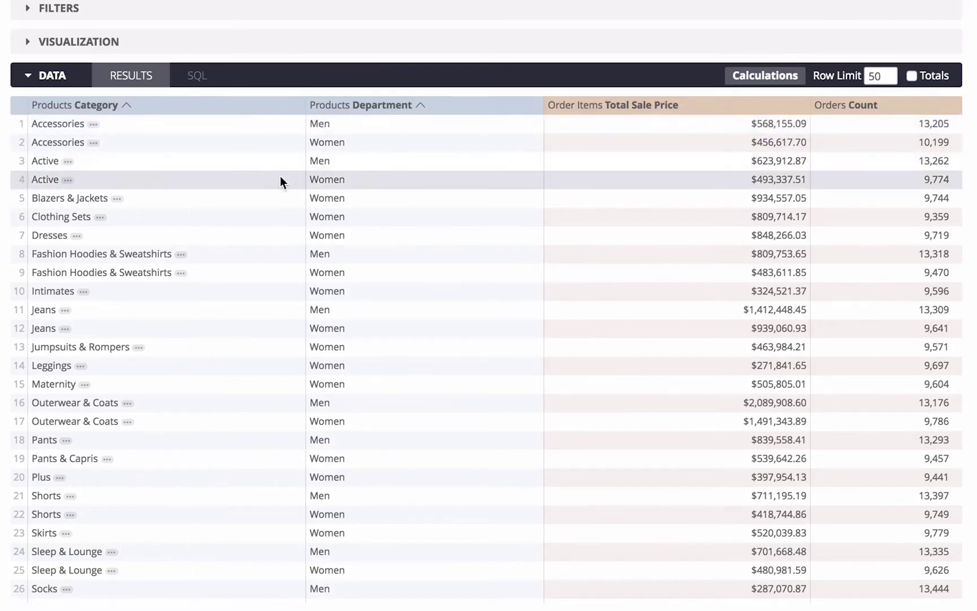
click(47, 46)
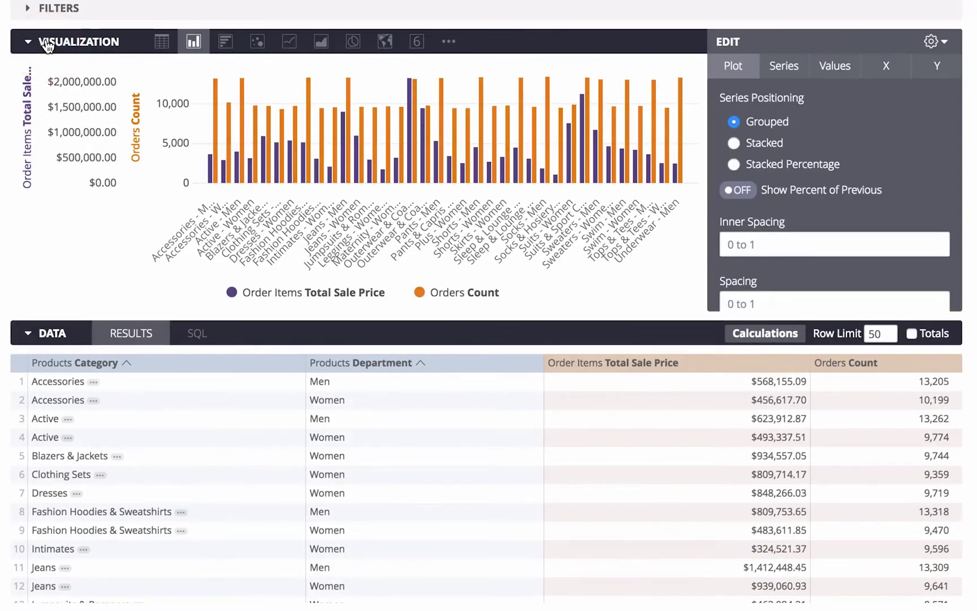
- Sort by Total Sale Price highest first and collapse the visualization
click(597, 374)
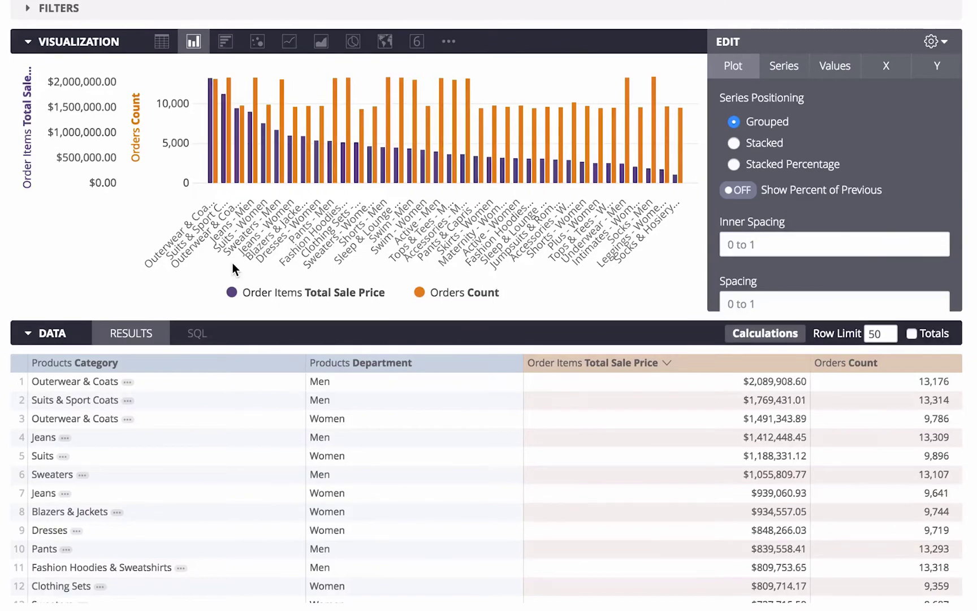
click(29, 43)
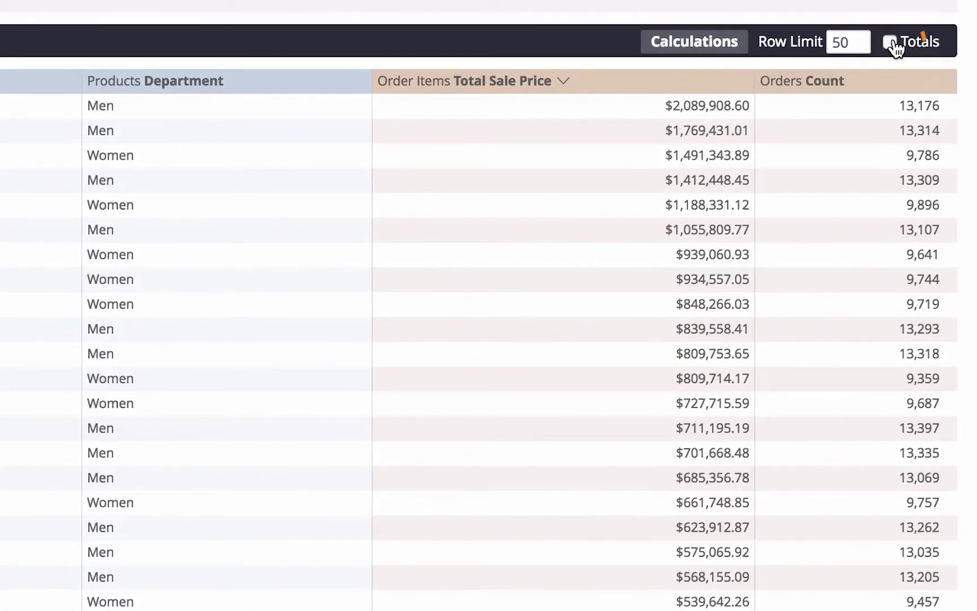
- Enable the Totals row and highlight its $26,032,368.89 sale price and 255,417 orders
click(890, 43)
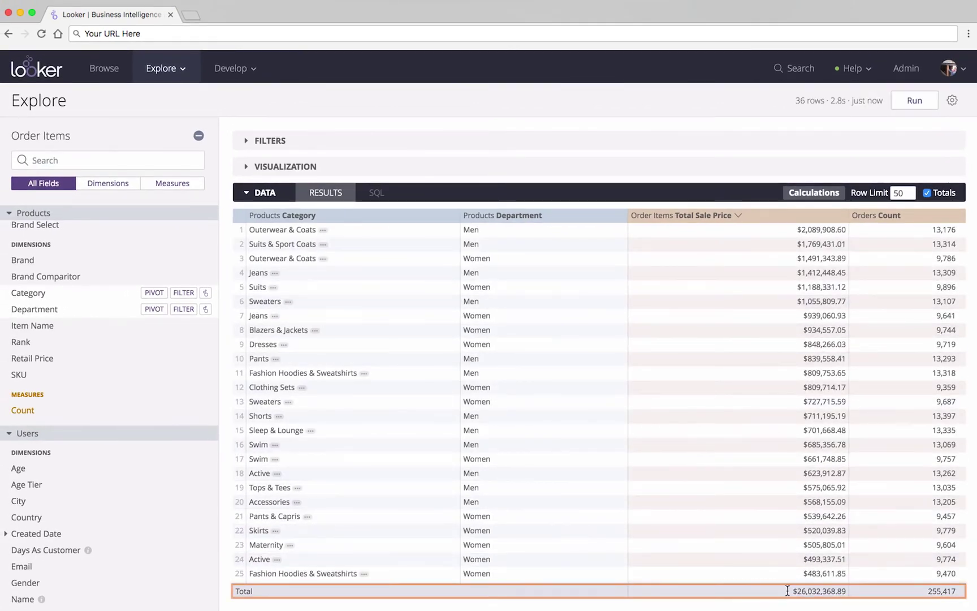
drag(780, 593, 963, 597)
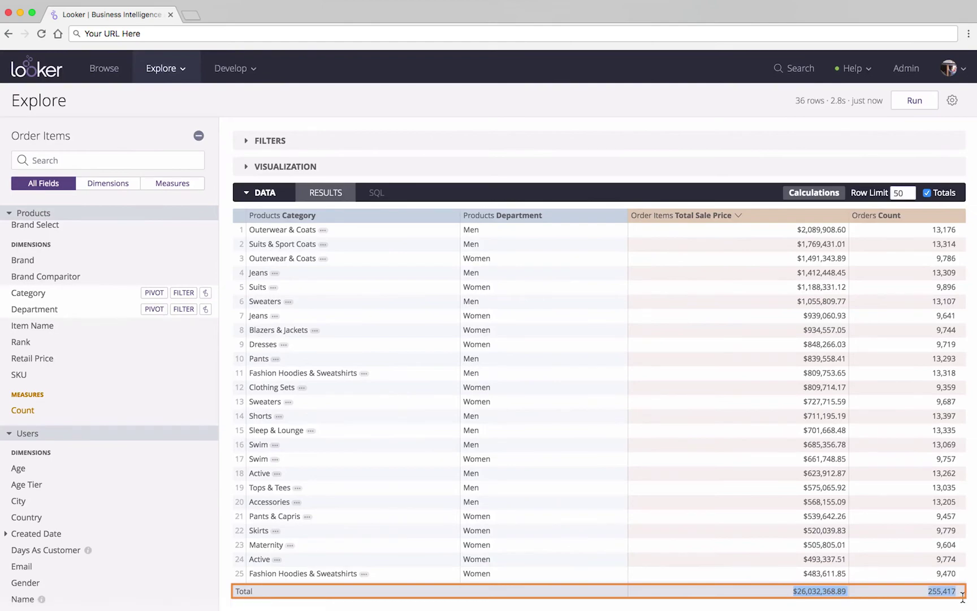